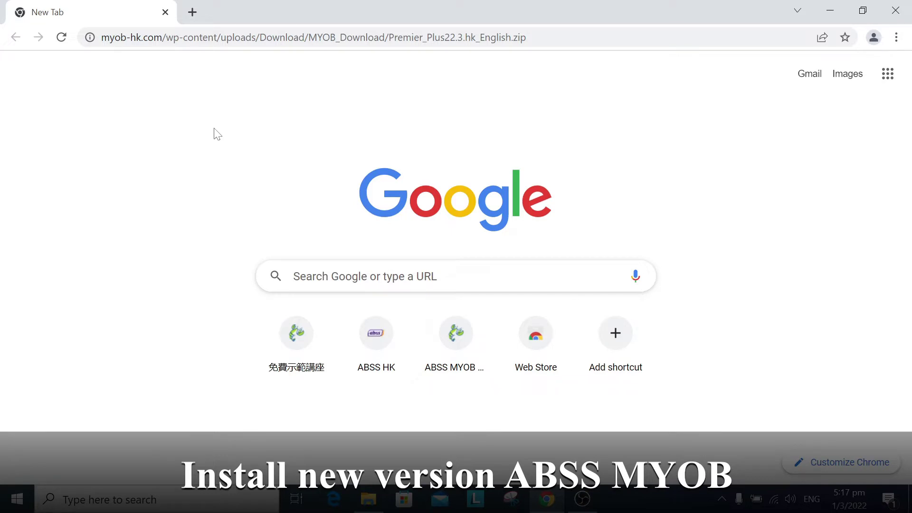
# Download Premier_Plus22.3.hk_English.zip from the myob-hk.com address already entered and show the downloaded file in its folder.
pyautogui.click(255, 39)
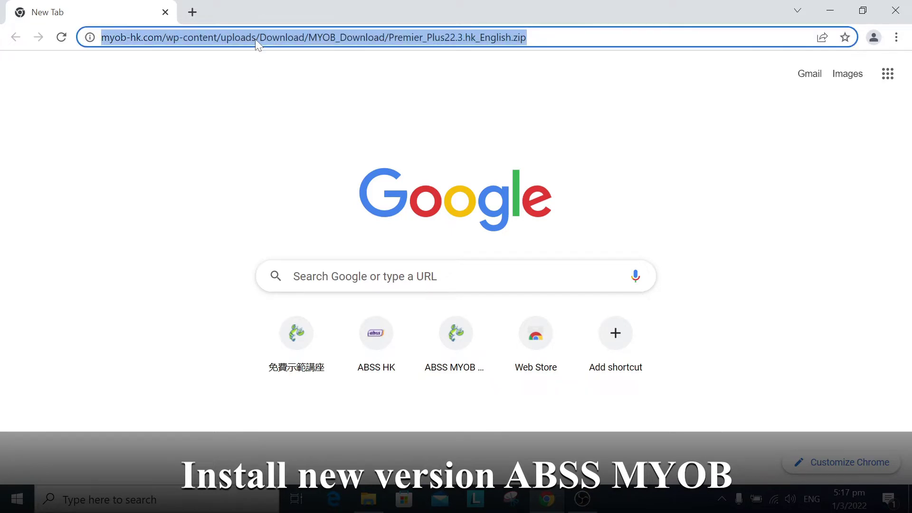
pyautogui.press('End')
pyautogui.press('Return')
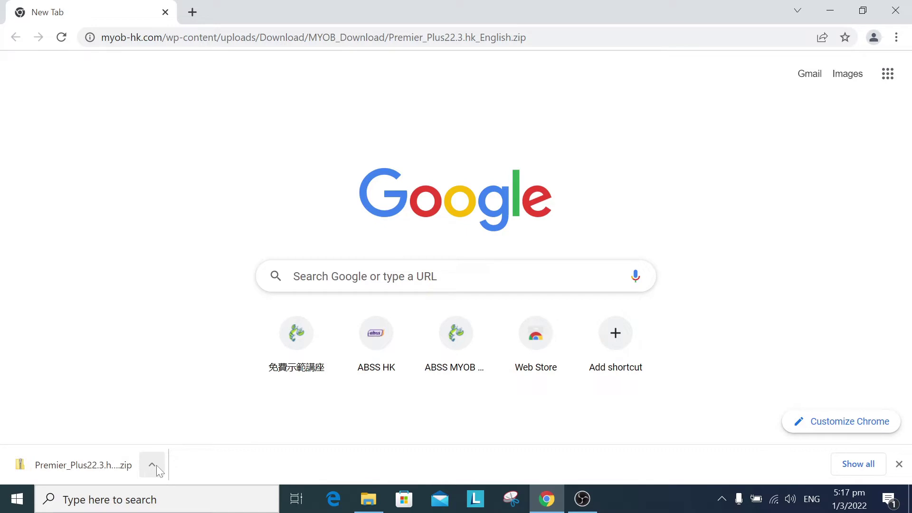
pyautogui.click(155, 466)
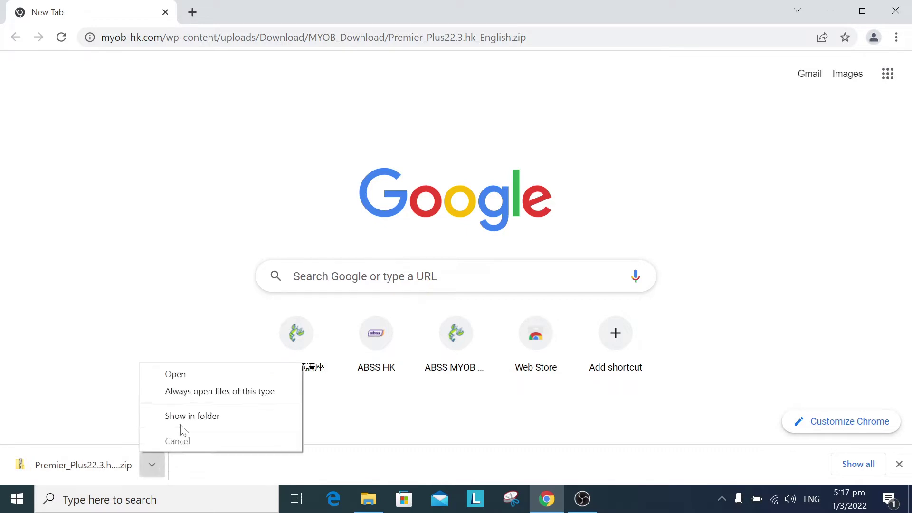
pyautogui.click(210, 427)
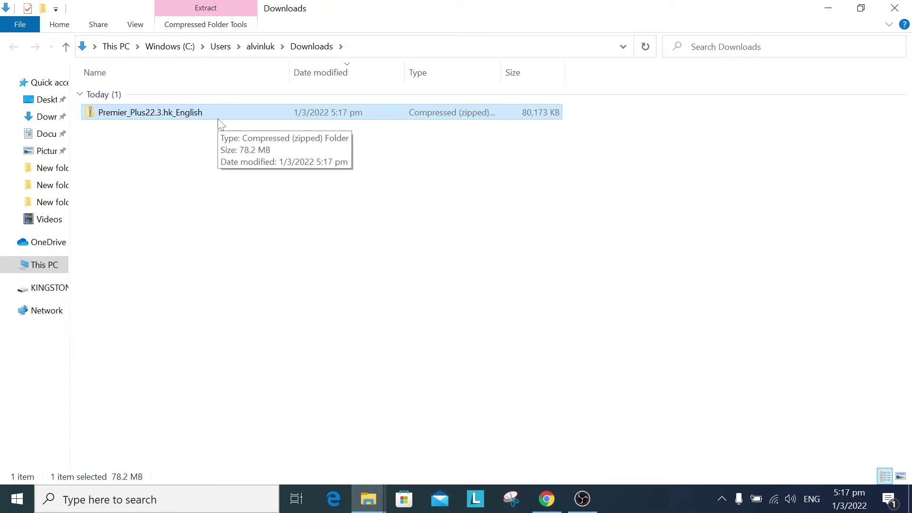
# Extract the Premier_Plus22.3.hk_English archive into its default destination folder within Downloads.
pyautogui.rightClick(219, 121)
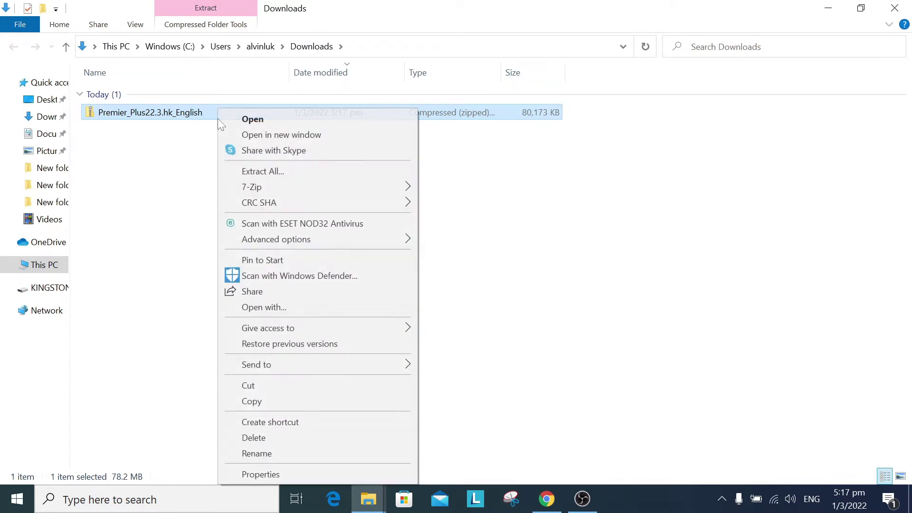
pyautogui.click(263, 172)
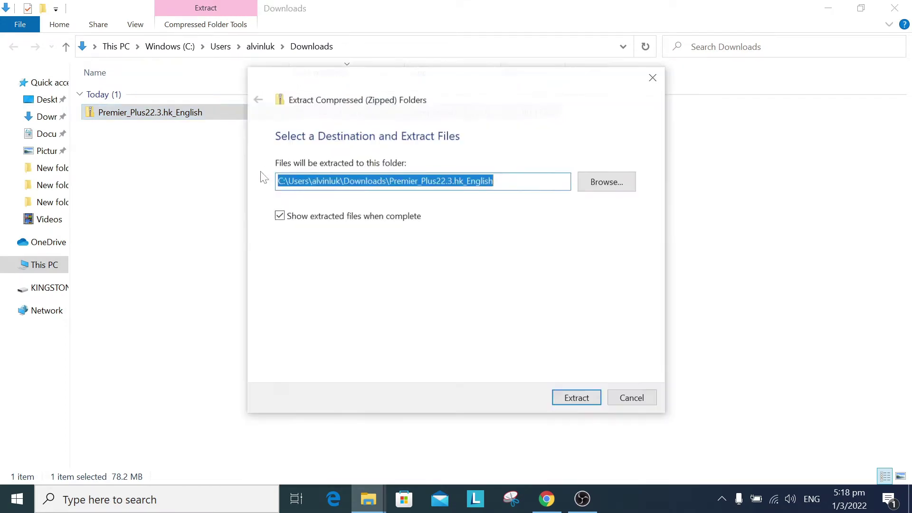
pyautogui.click(573, 404)
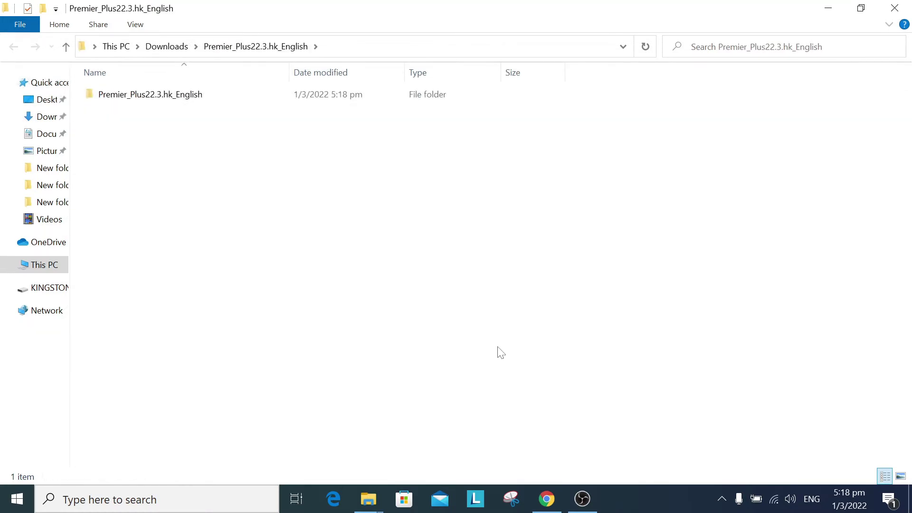
# Open the extracted Premier_Plus22.3.hk_English folder and run ABSS_PremPlus_Setup as administrator.
pyautogui.doubleClick(128, 95)
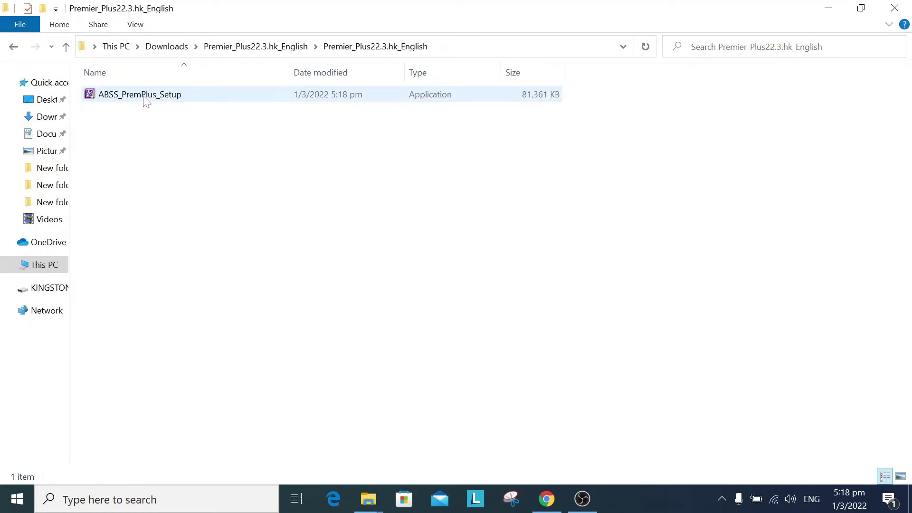
pyautogui.rightClick(143, 95)
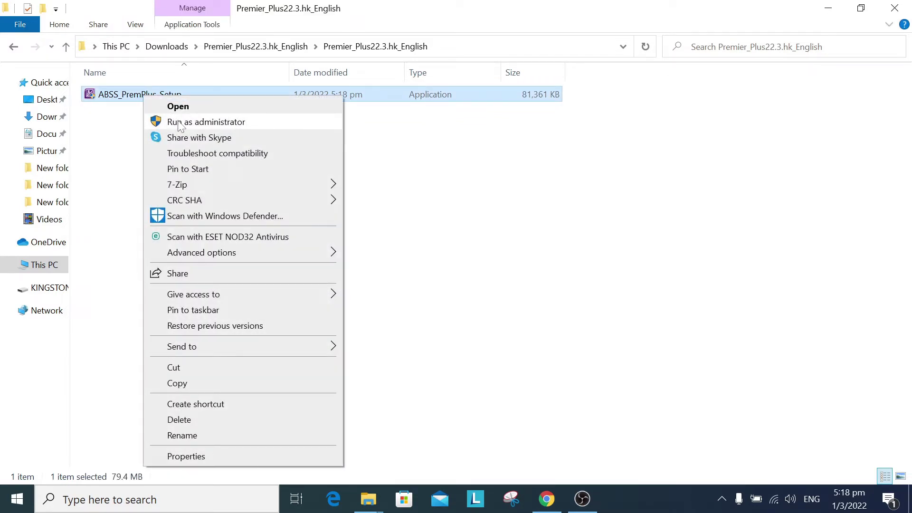
pyautogui.click(179, 124)
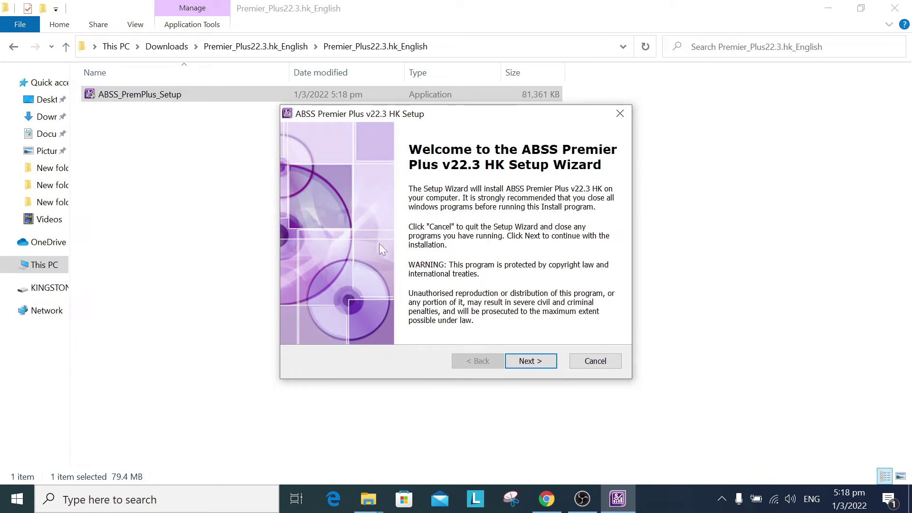
# Install ABSS Premier Plus v22.3 HK with the licence terms accepted and the Typical setup type, and finish the wizard.
pyautogui.click(540, 365)
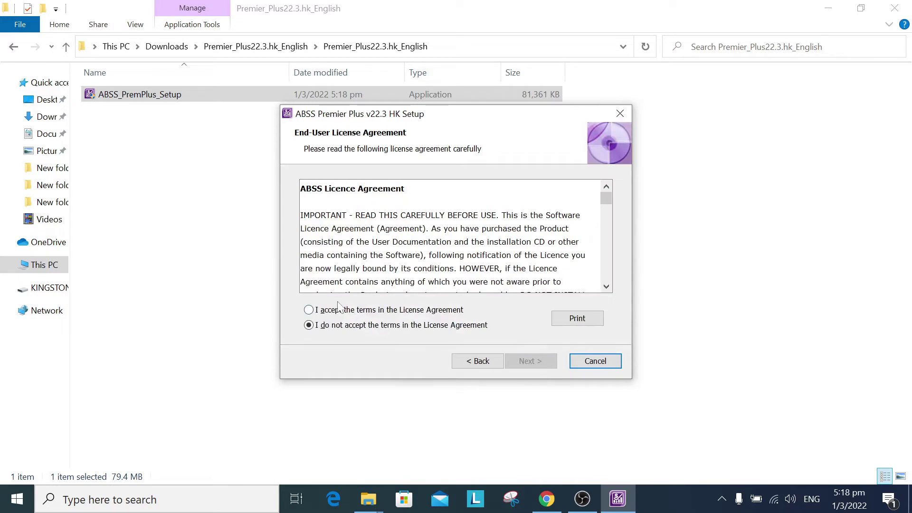
pyautogui.click(362, 311)
pyautogui.click(528, 360)
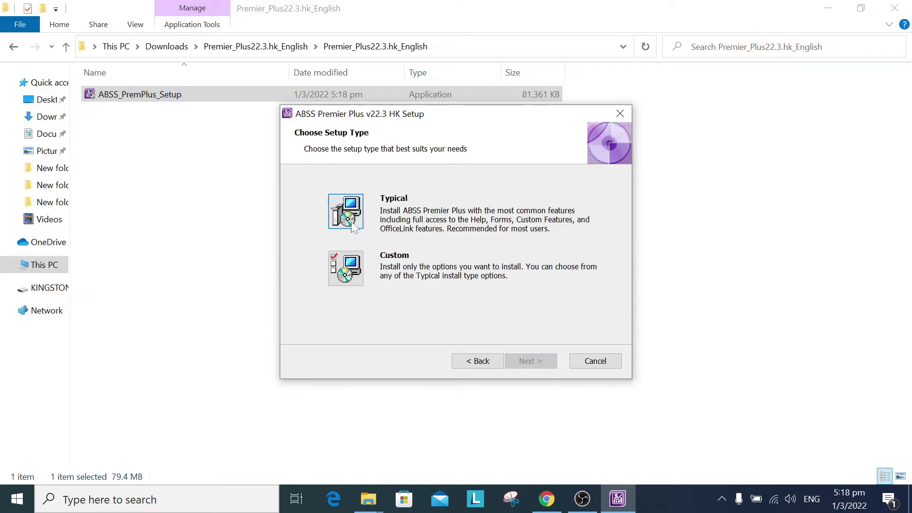
pyautogui.click(354, 228)
pyautogui.click(532, 360)
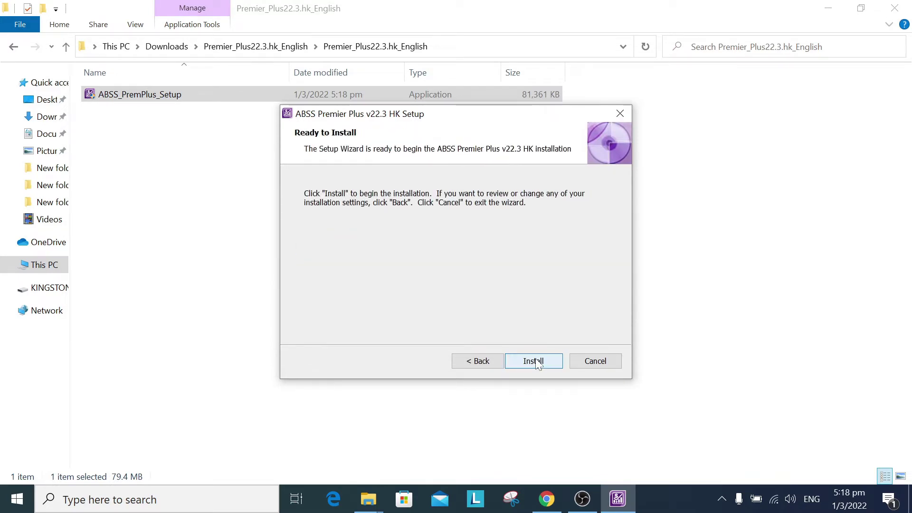
pyautogui.click(536, 362)
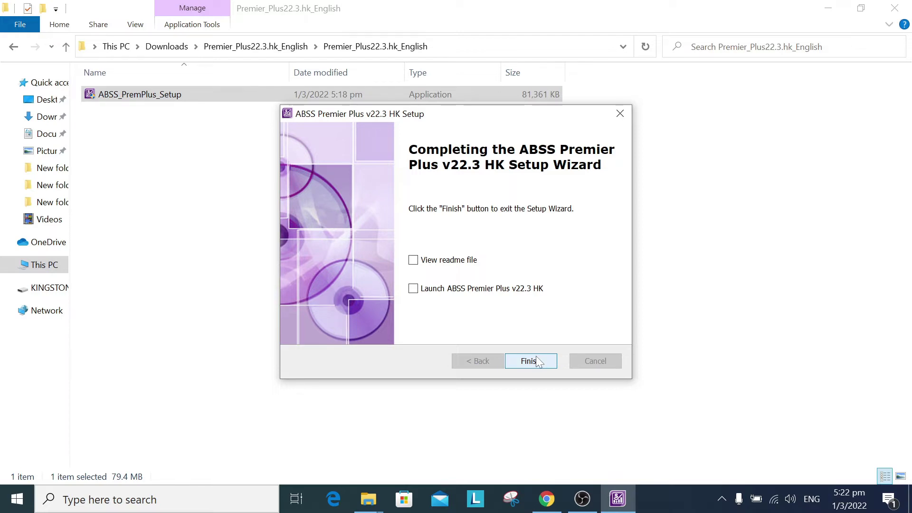
pyautogui.click(531, 361)
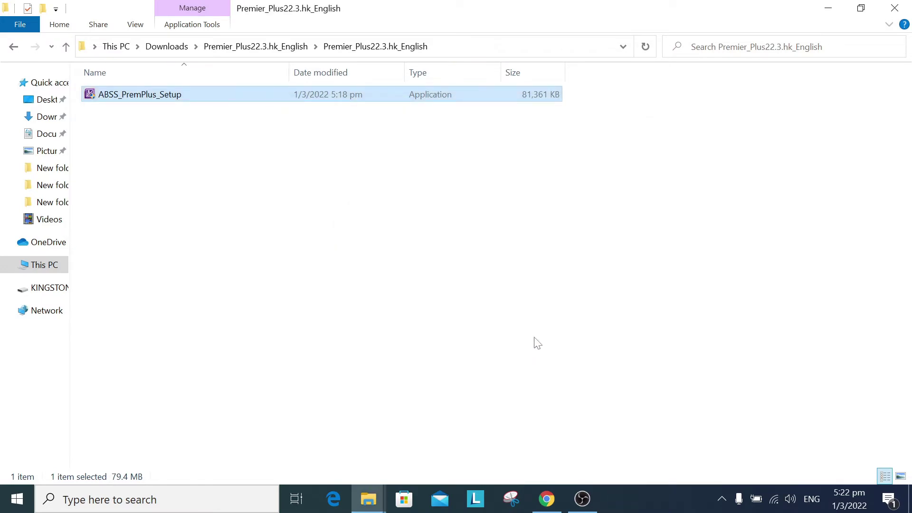
# Show the desktop and locate the ABSS Premier Plus v22.3 HK shortcut.
pyautogui.press('super+d')
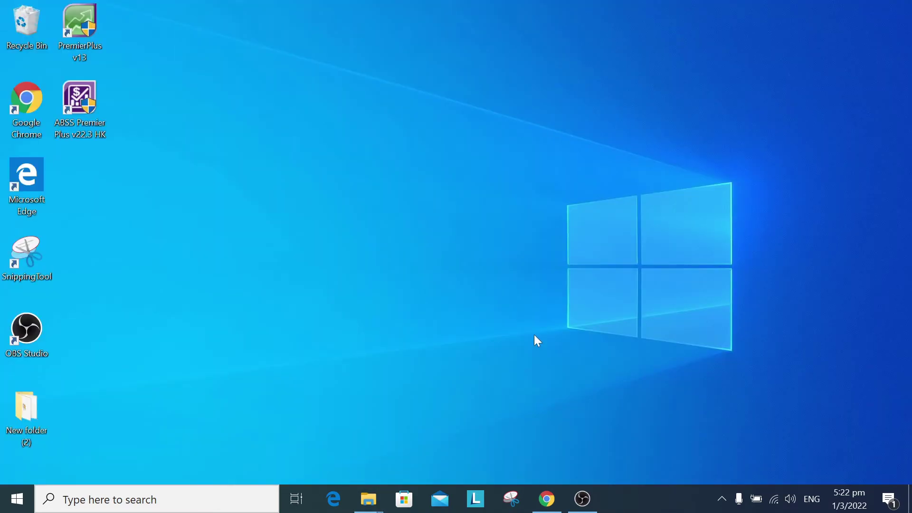
pyautogui.click(94, 117)
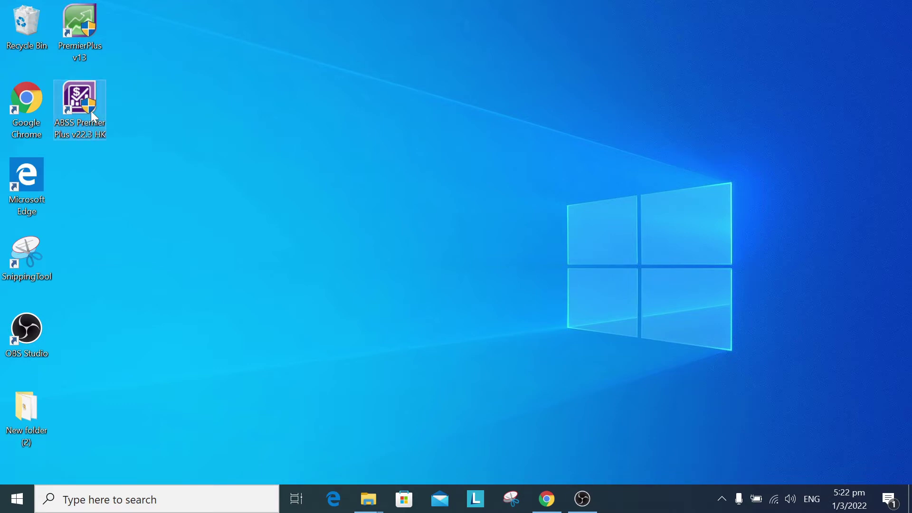
pyautogui.click(276, 164)
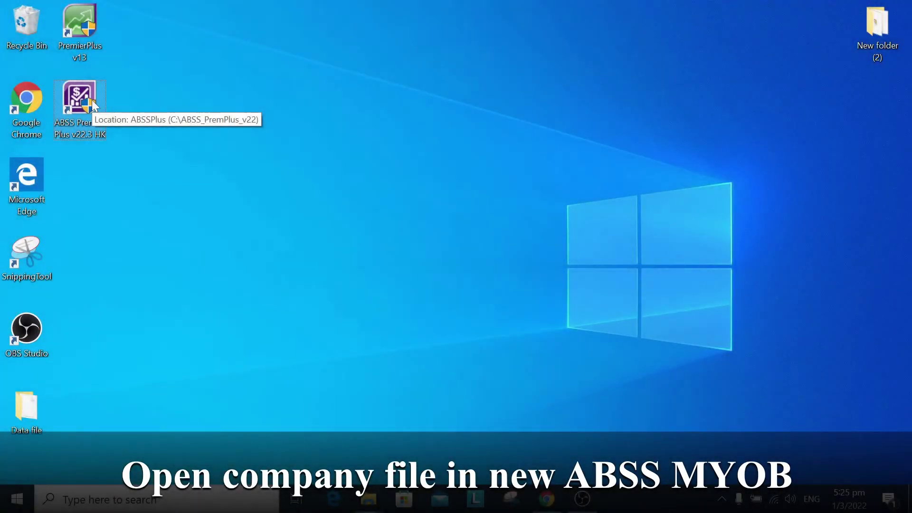
# Launch ABSS Premier Plus v22.3 HK, open Lobster Limited.myo from the Data file folder and agree to upgrade it.
pyautogui.doubleClick(93, 97)
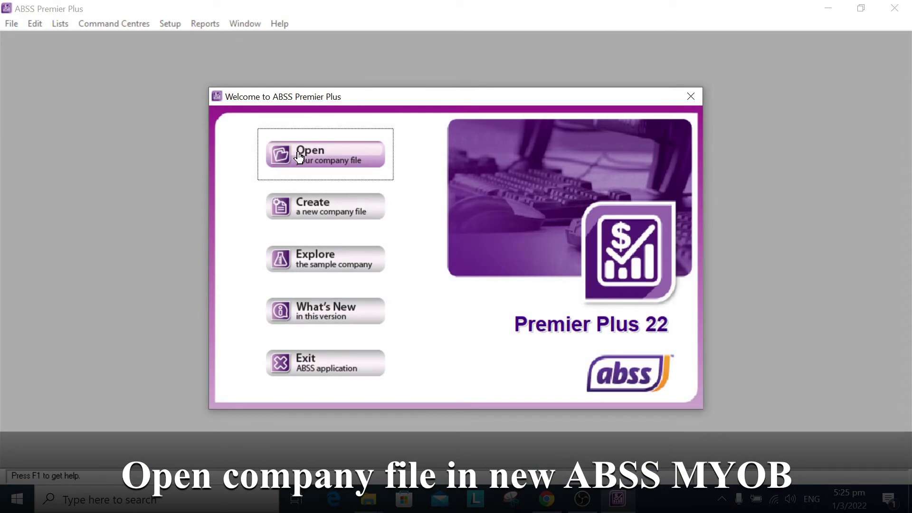
pyautogui.click(299, 157)
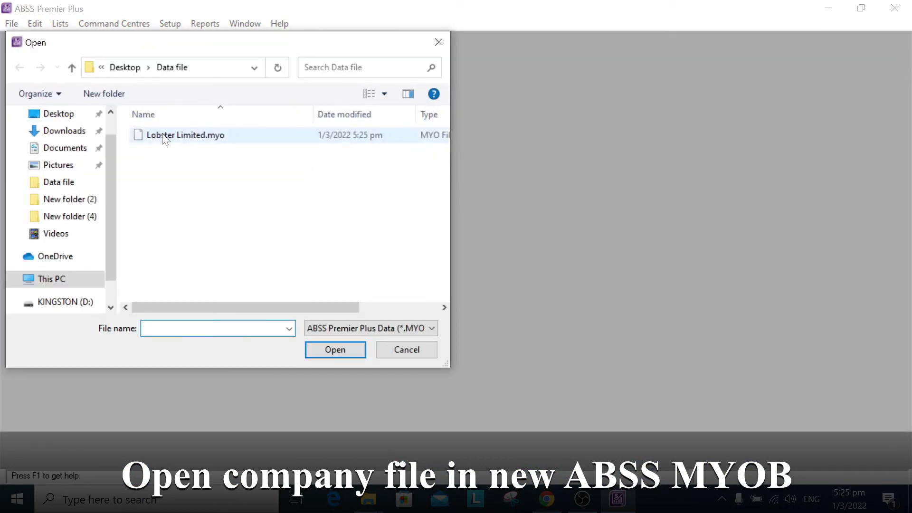
pyautogui.doubleClick(165, 139)
pyautogui.click(582, 368)
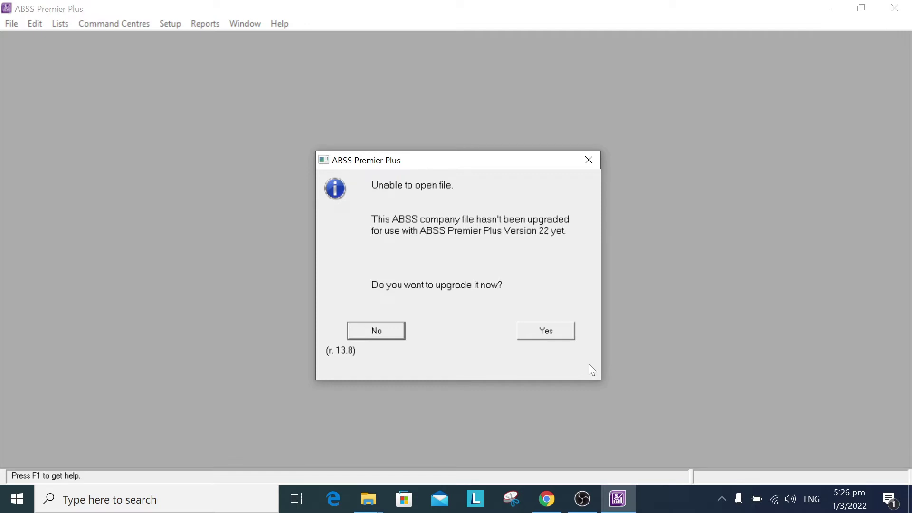
pyautogui.click(557, 335)
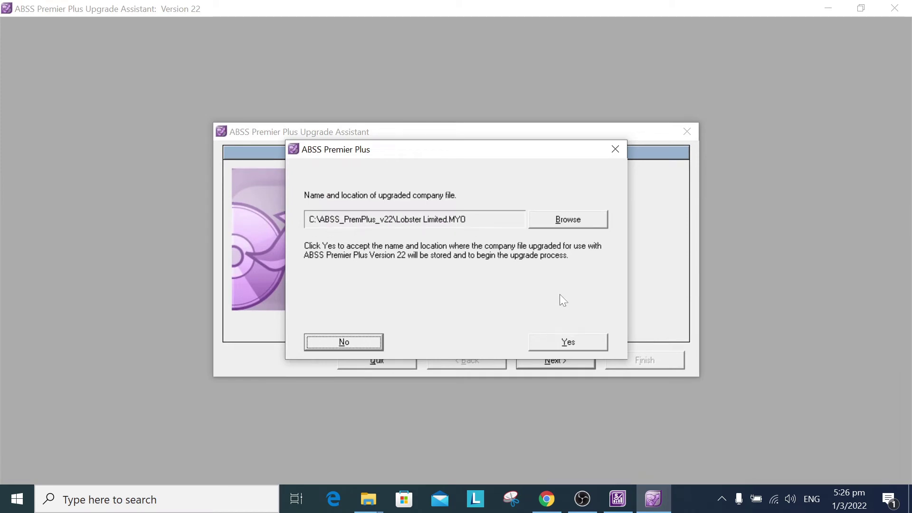
# Upgrade the company file to Version 22, storing it as "Lobster Limited v22" in the desktop's Data file folder.
pyautogui.click(555, 222)
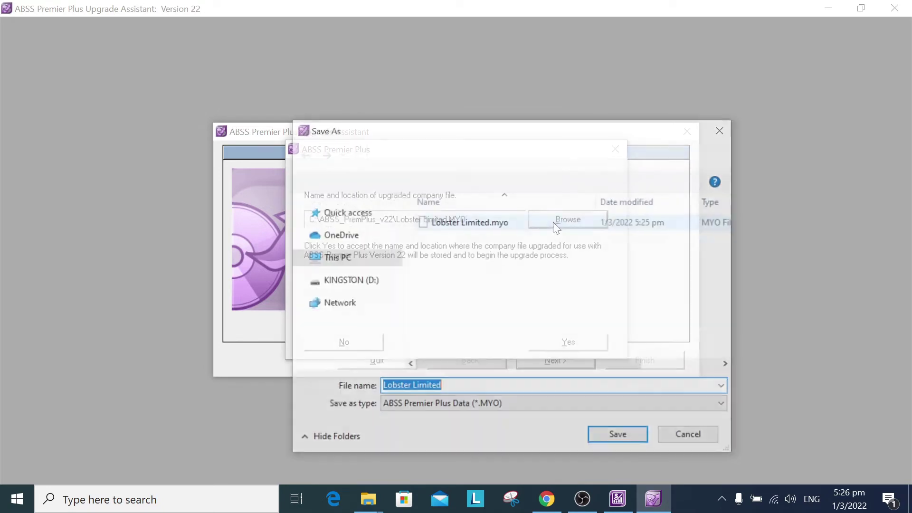
pyautogui.click(618, 438)
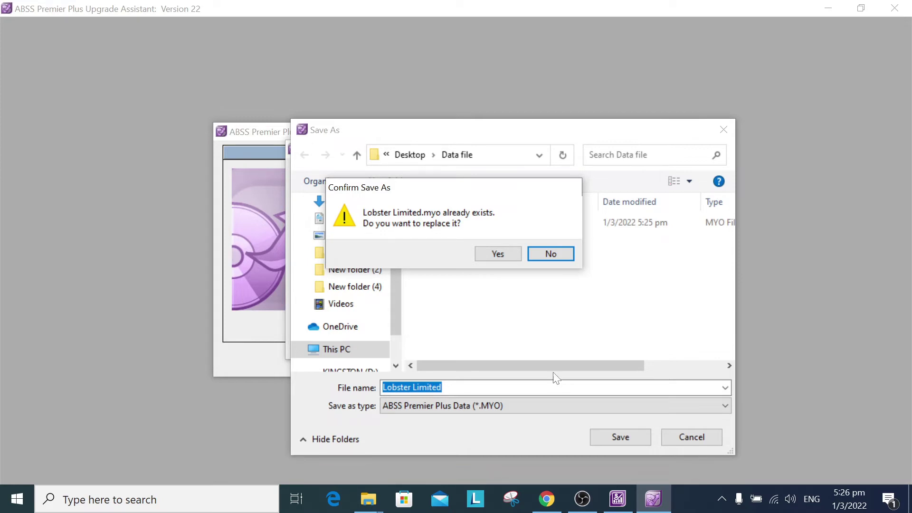
pyautogui.click(549, 255)
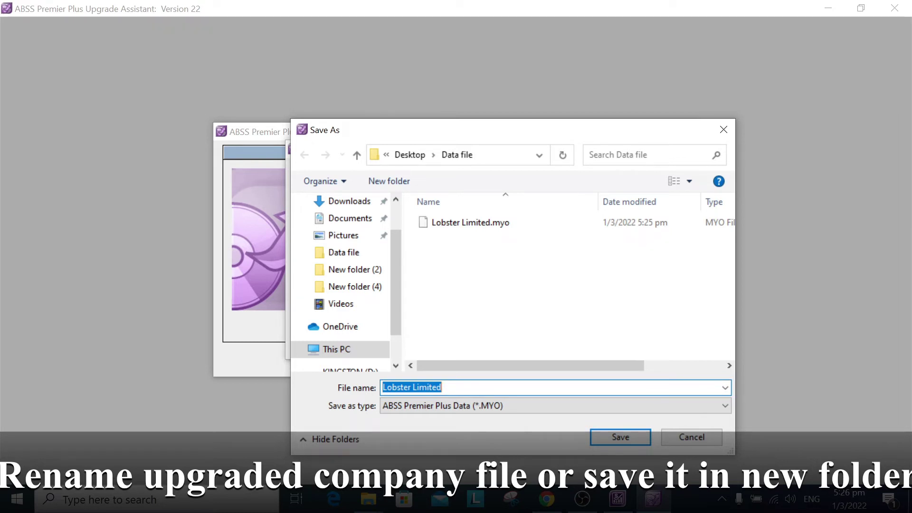
pyautogui.click(441, 387)
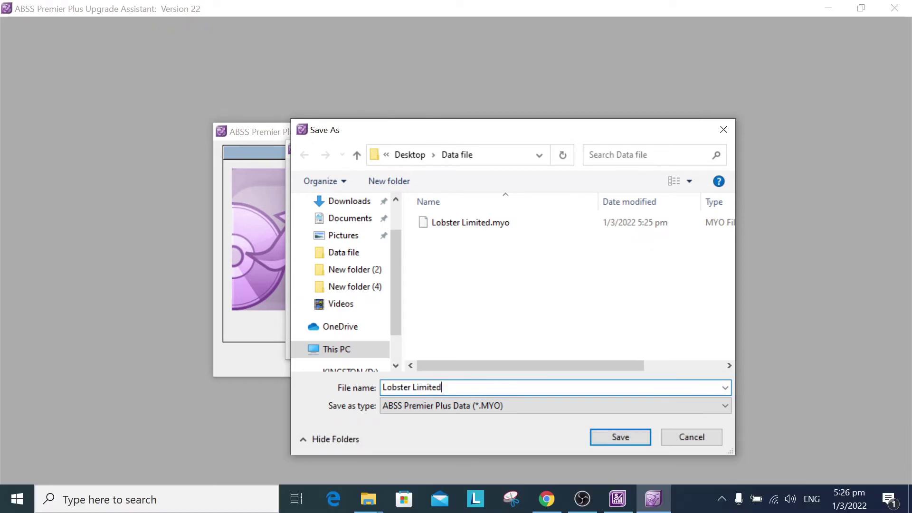
pyautogui.write('v22')
pyautogui.click(608, 441)
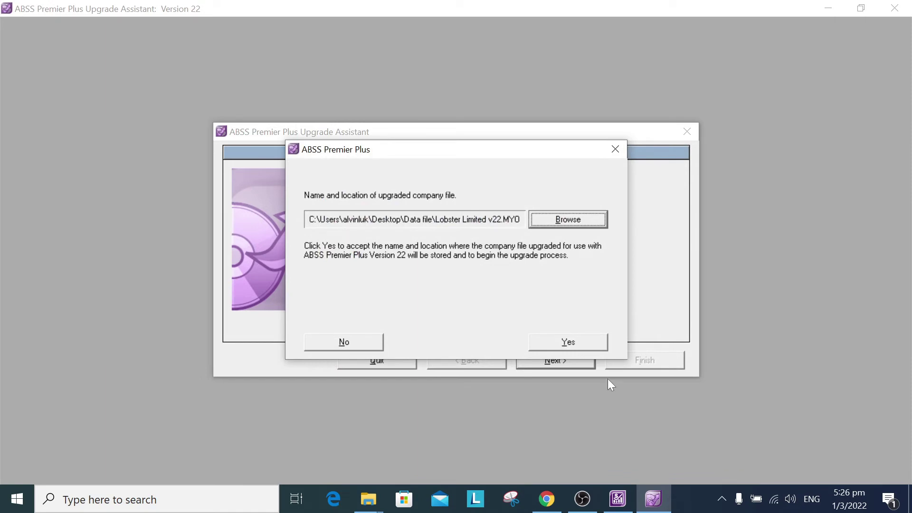
pyautogui.click(594, 349)
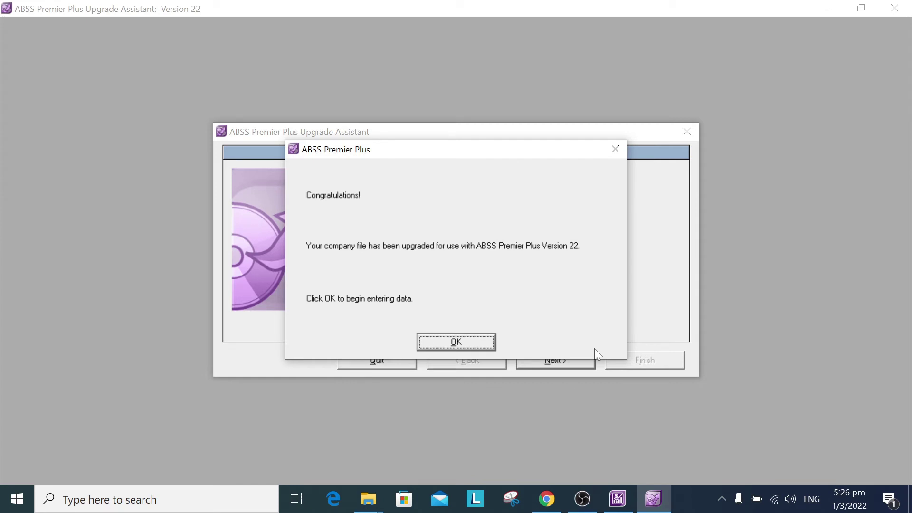
pyautogui.click(469, 345)
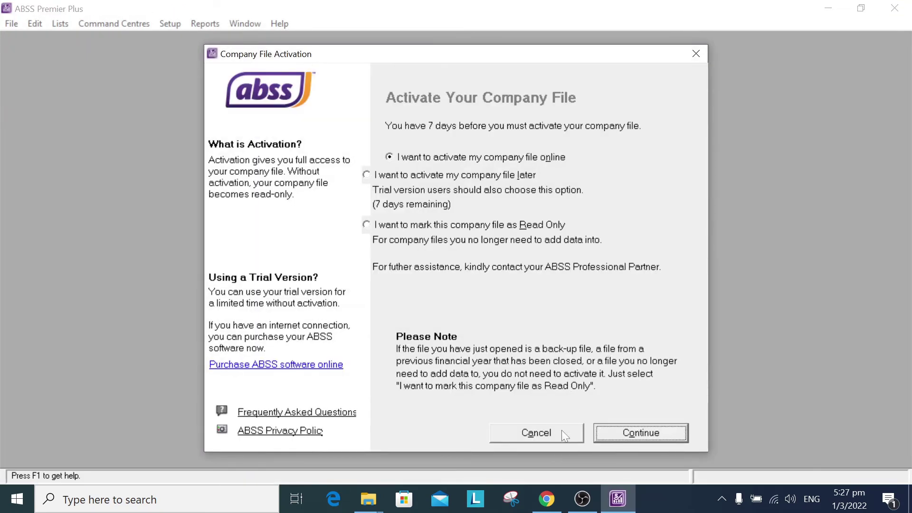
# Cancel the company file activation and exit ABSS Premier Plus.
pyautogui.click(561, 431)
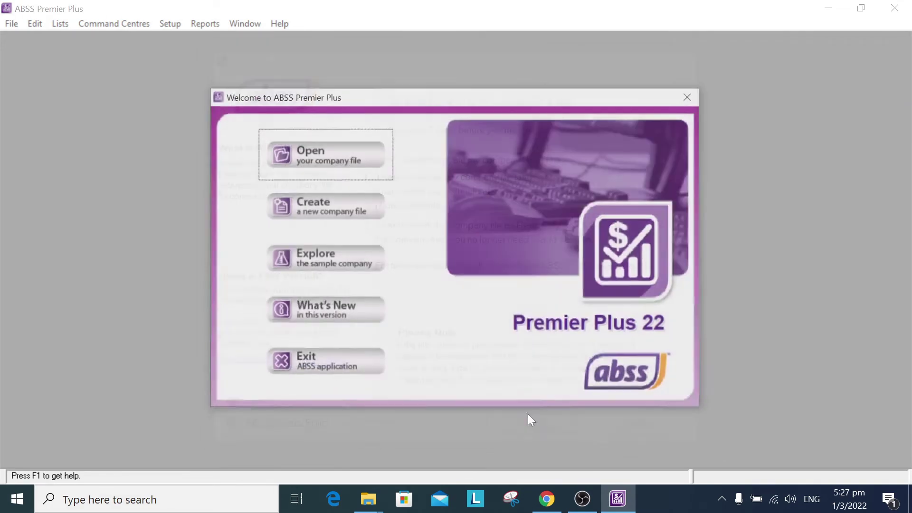
pyautogui.click(341, 364)
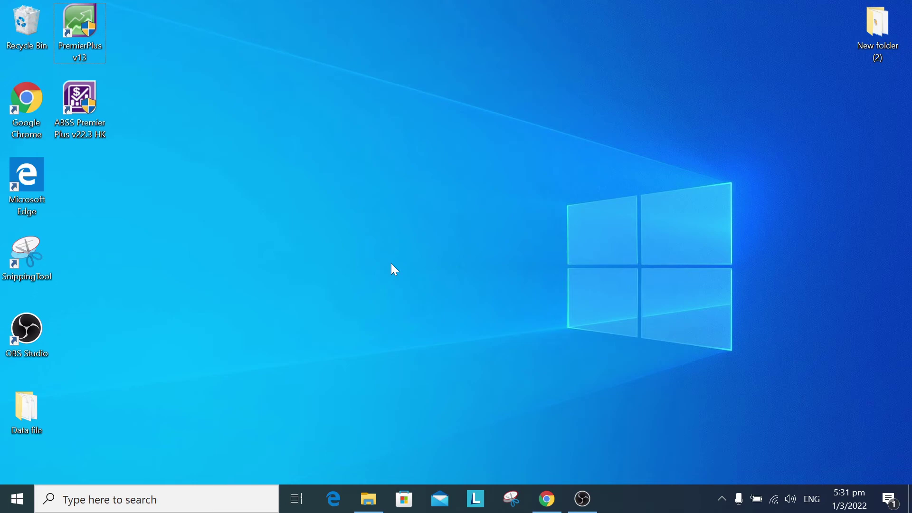
# Switch to File Explorer, locate the Forms folder inside ABSS_PremPlus__v22 on drive C: and return to the drive's root.
pyautogui.click(380, 490)
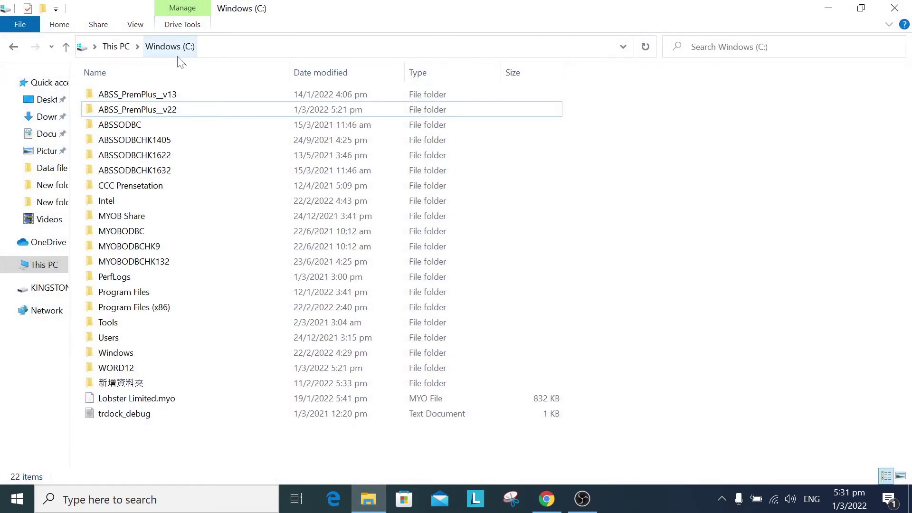
pyautogui.doubleClick(168, 111)
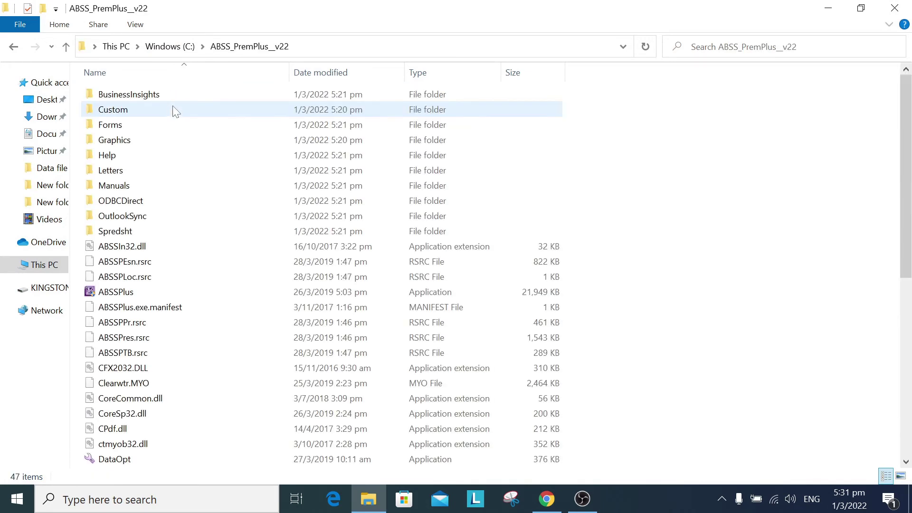
pyautogui.click(131, 126)
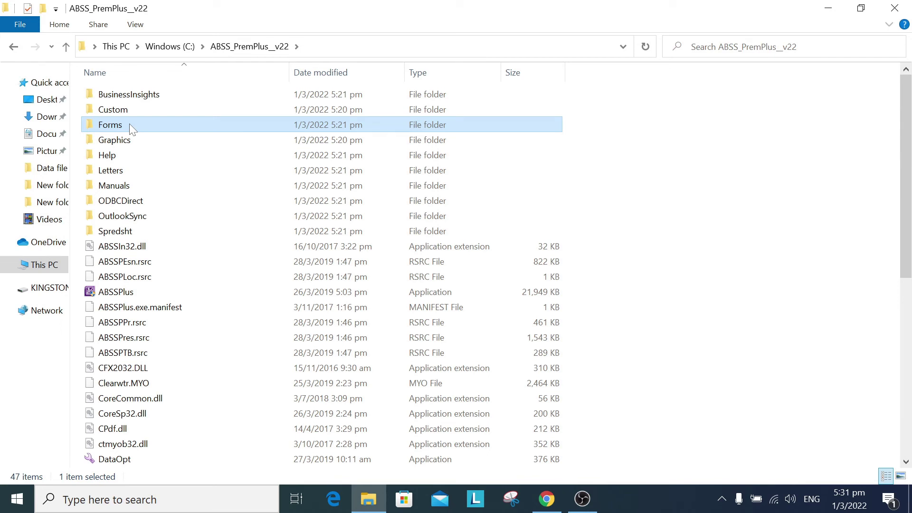
pyautogui.click(13, 48)
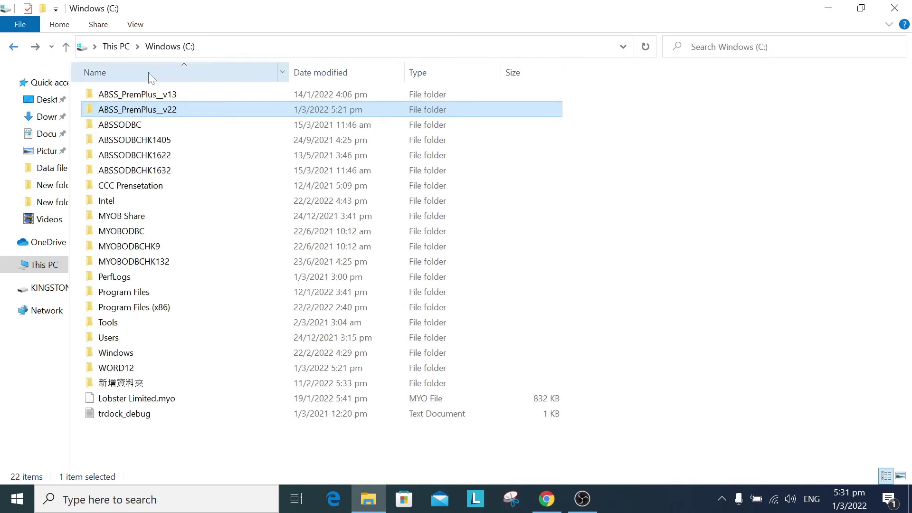
# Copy the Forms folder from the ABSS_PremPlus__v13 program folder on drive C:.
pyautogui.moveTo(170, 97)
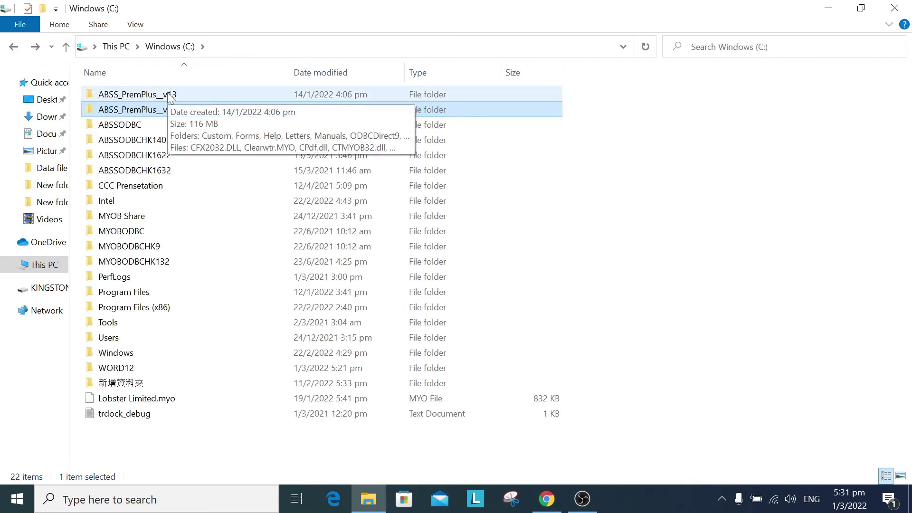
pyautogui.doubleClick(170, 95)
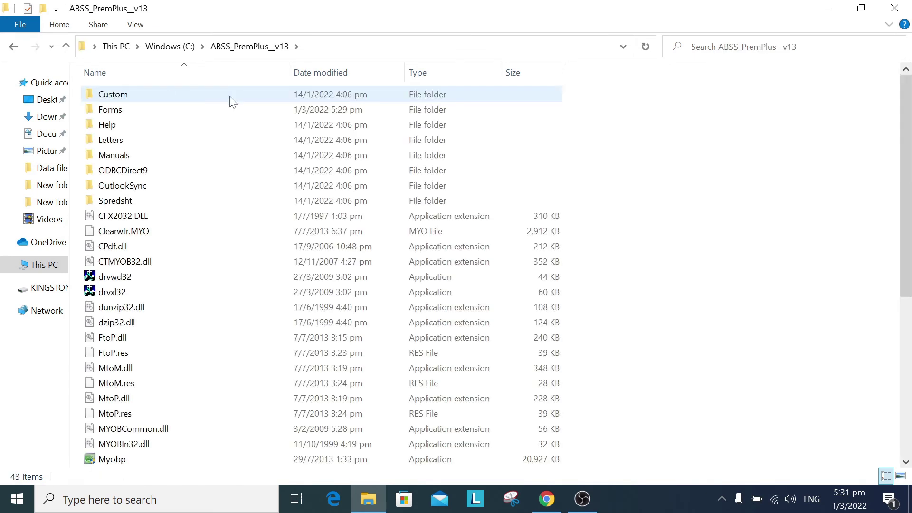
pyautogui.click(148, 118)
pyautogui.rightClick(147, 117)
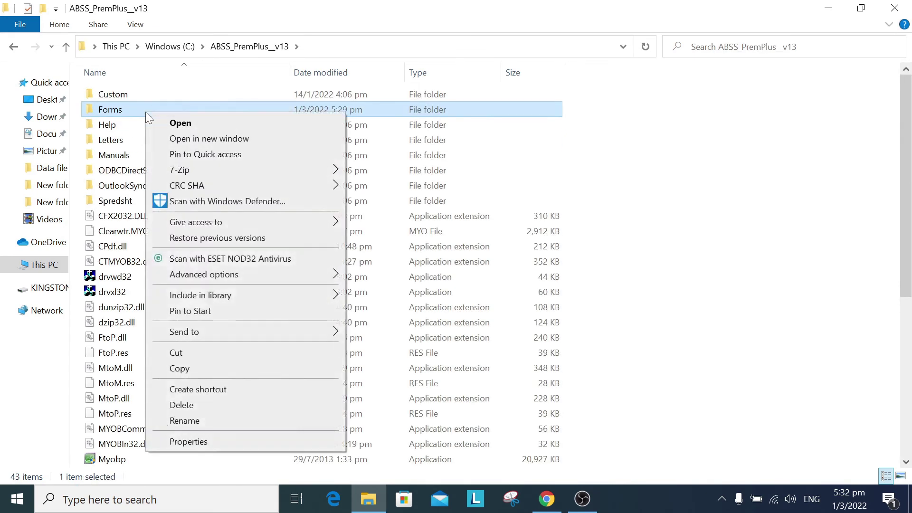
pyautogui.click(182, 373)
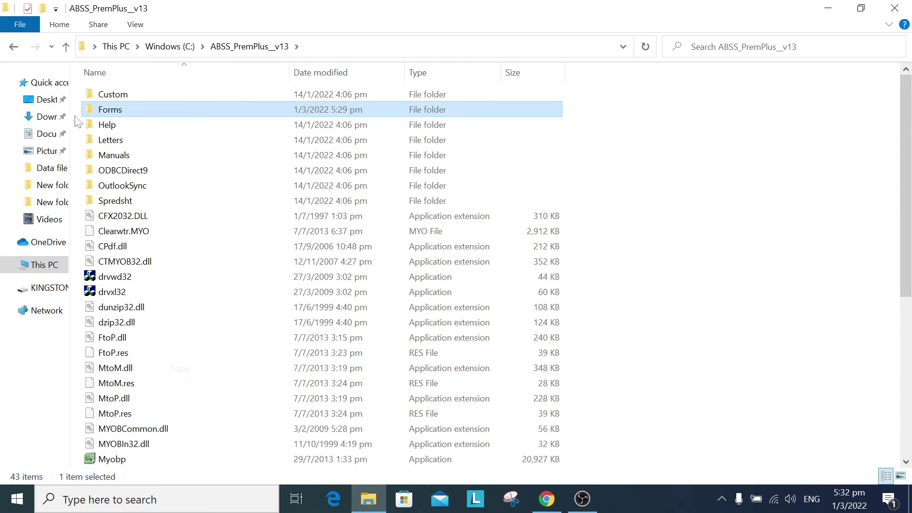
# Paste the copied Forms folder into ABSS_PremPlus__v22, replacing the files that have the same names.
pyautogui.click(14, 47)
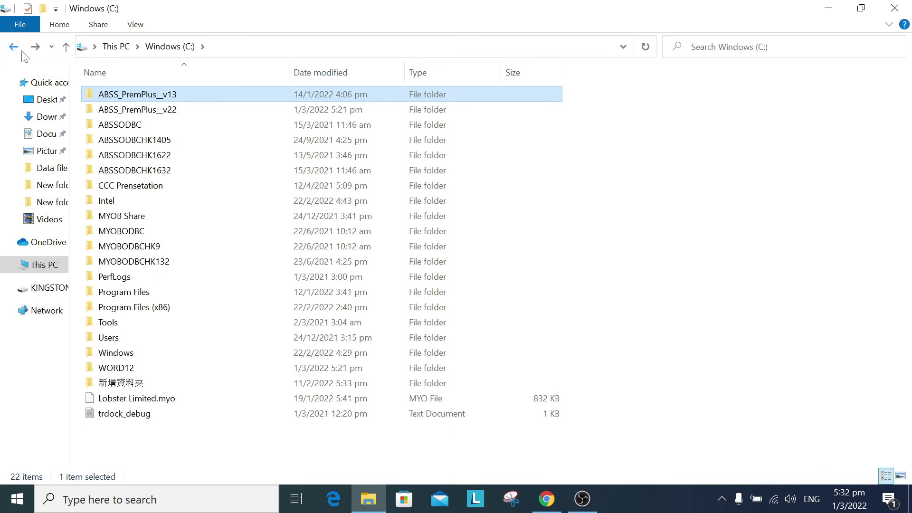
pyautogui.doubleClick(175, 119)
pyautogui.rightClick(639, 170)
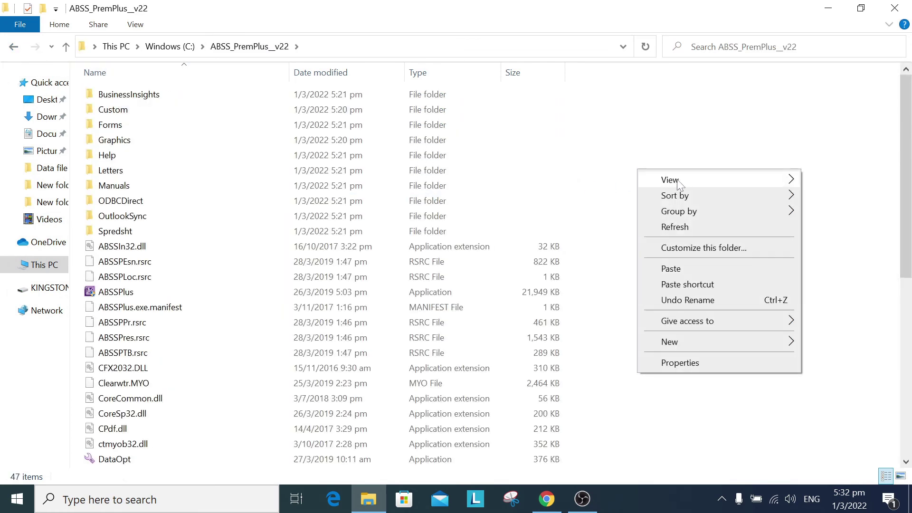
pyautogui.click(692, 267)
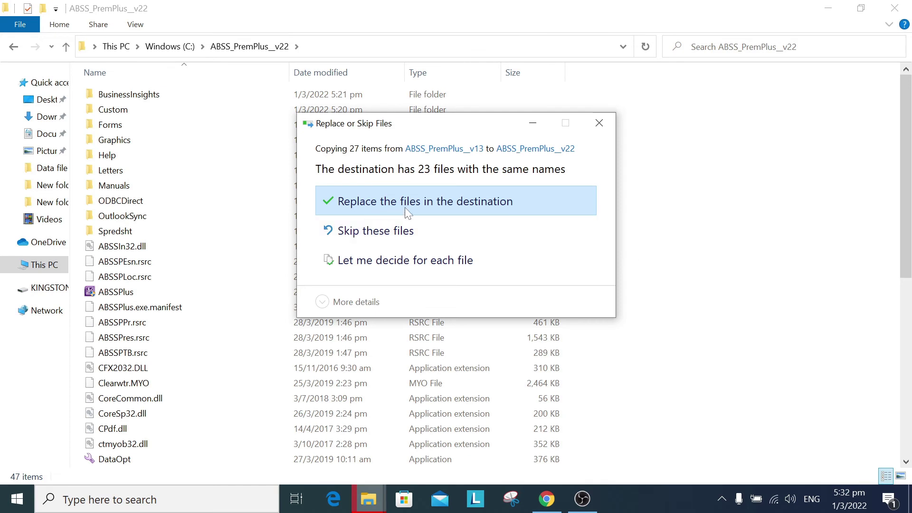
pyautogui.click(429, 205)
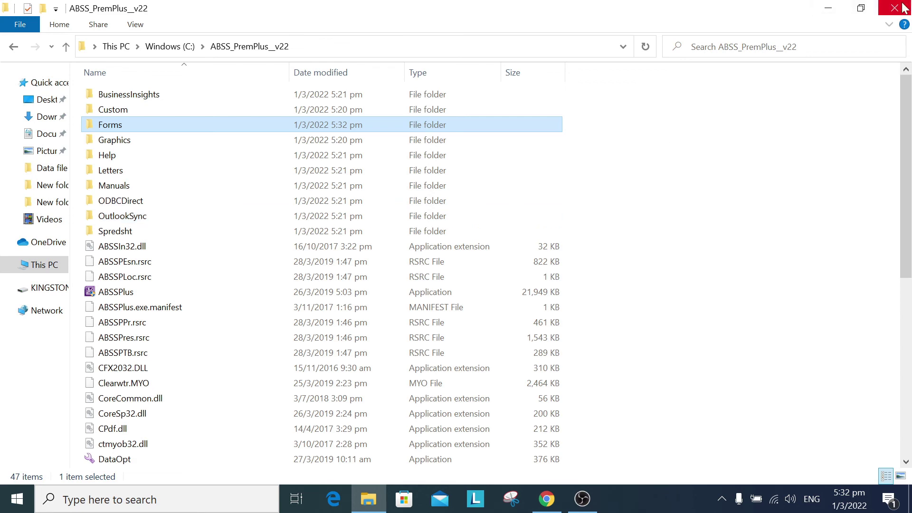
# Minimize File Explorer, launch ABSS Premier Plus v22.3 HK from the desktop and open the company file Lobster Limited v22.MYO.
pyautogui.click(828, 10)
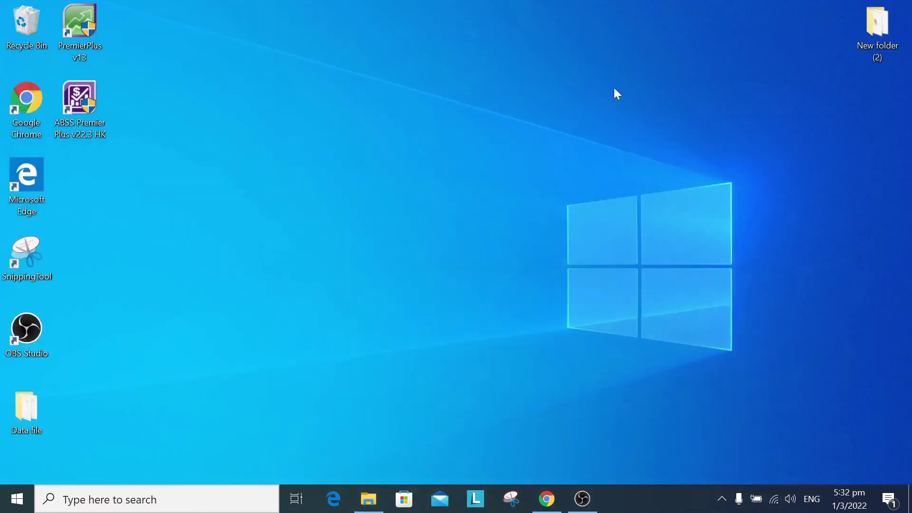
pyautogui.doubleClick(106, 98)
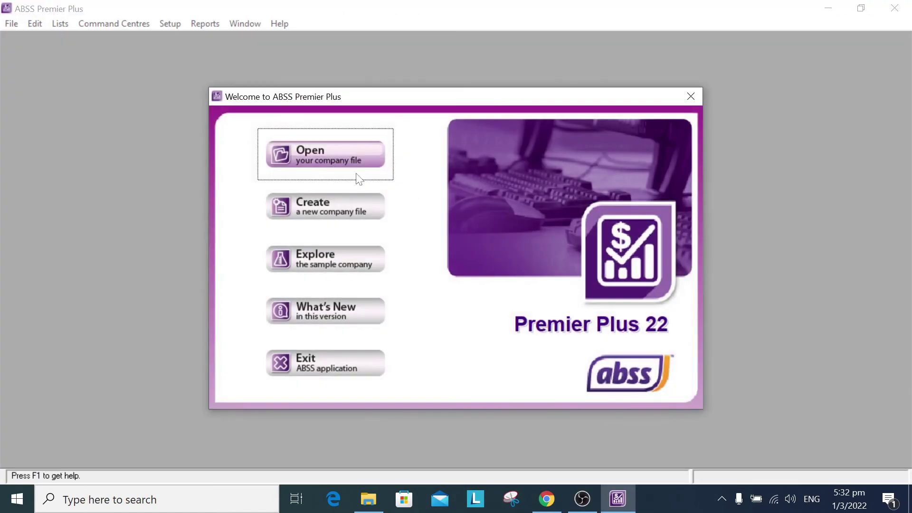
pyautogui.click(341, 159)
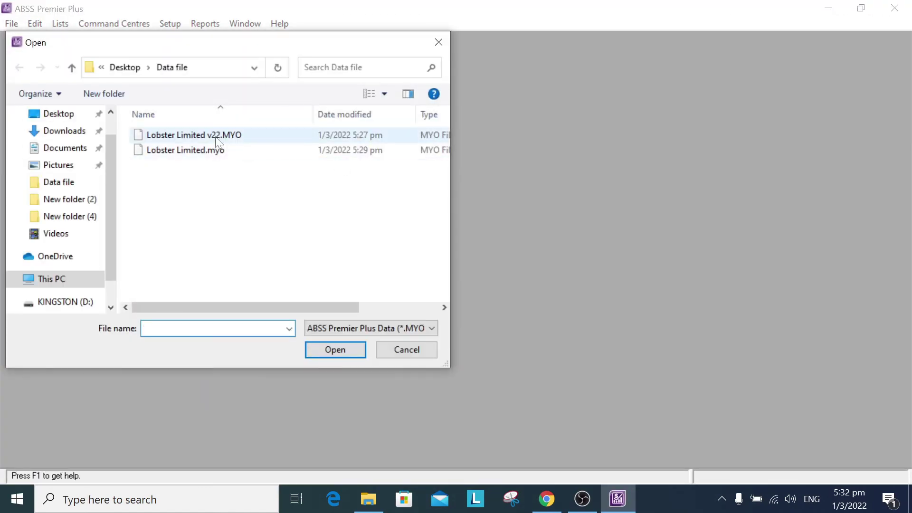
pyautogui.click(214, 136)
pyautogui.click(336, 350)
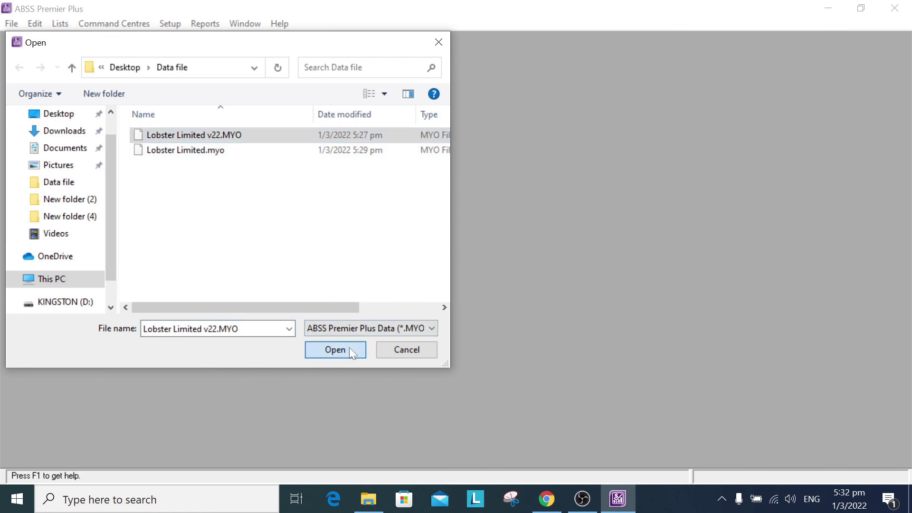